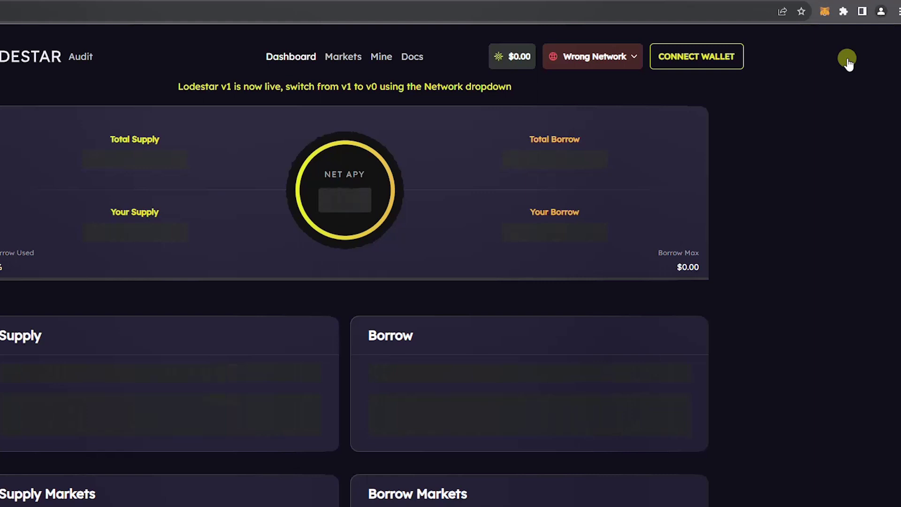
Connect the MetaMask account to Lodestar so the dashboard loads Arbitrum market data.
left_click(703, 64)
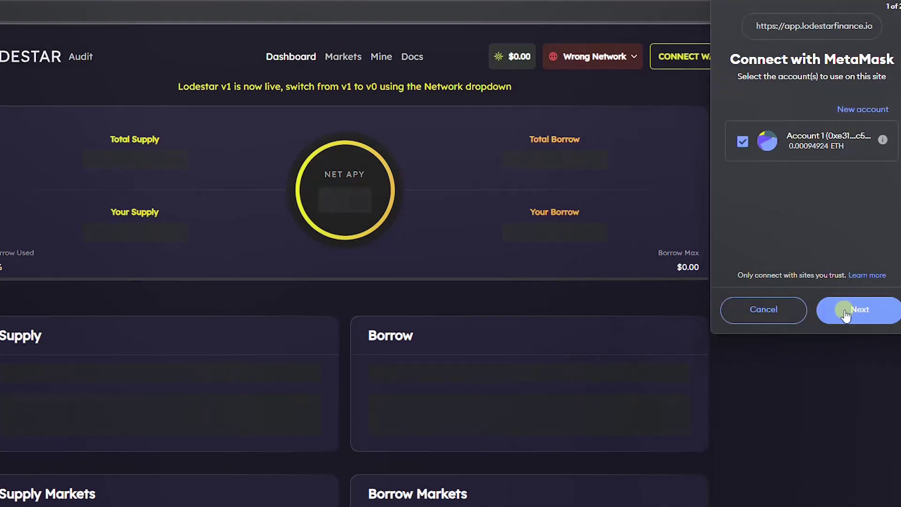
left_click(847, 314)
left_click(847, 313)
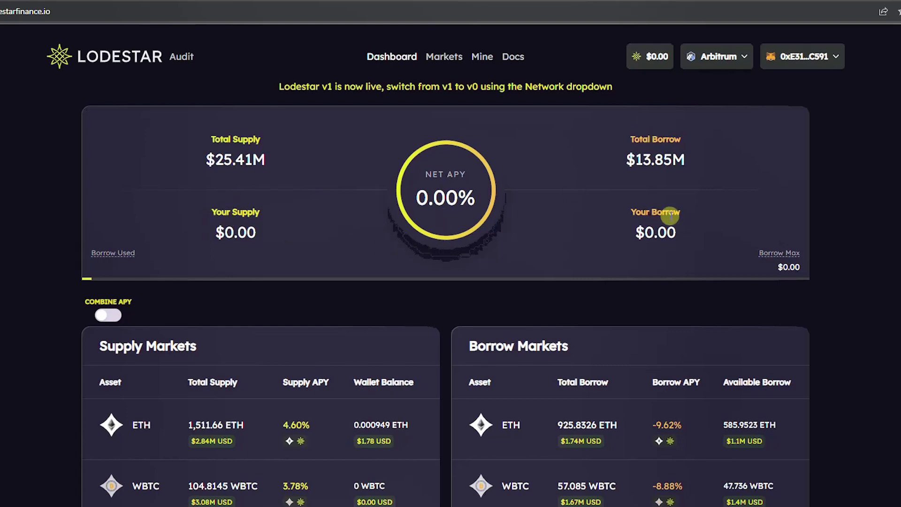
scroll(669, 218, "down", 3)
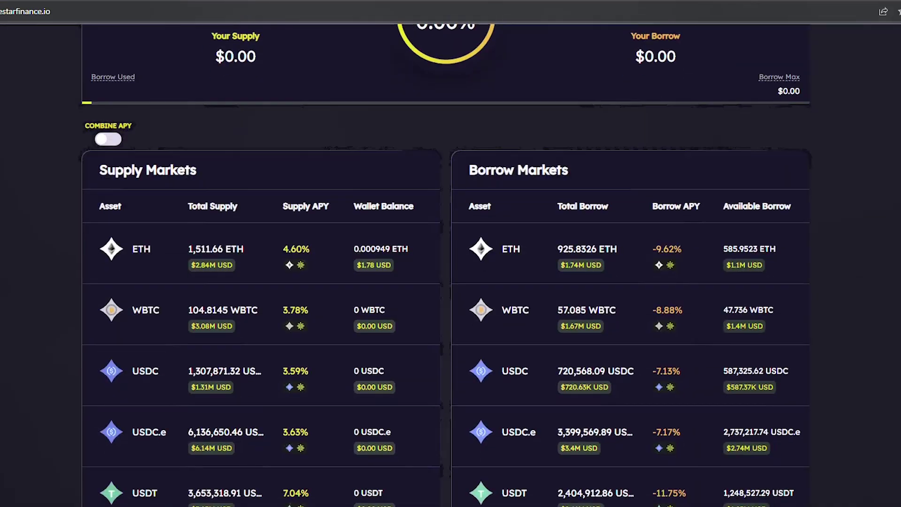
scroll(670, 218, "down", 1)
scroll(670, 218, "down", 2)
scroll(450, 253, "down", 1)
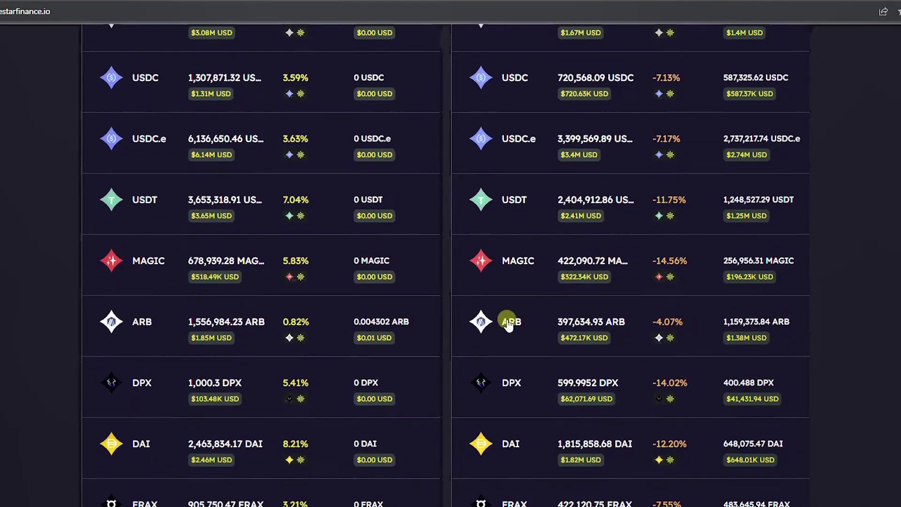
Bring up the ARB supply window from Supply Markets and begin the ARB approval.
left_click(247, 324)
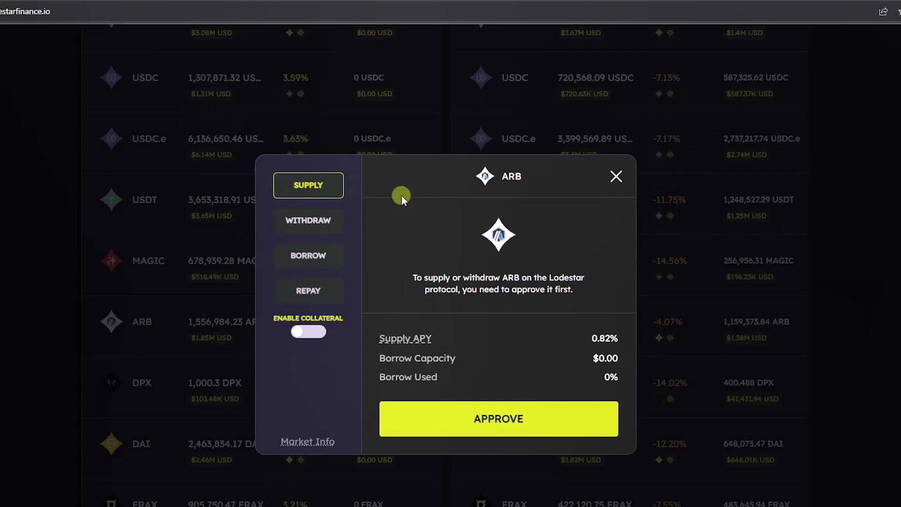
left_click(411, 426)
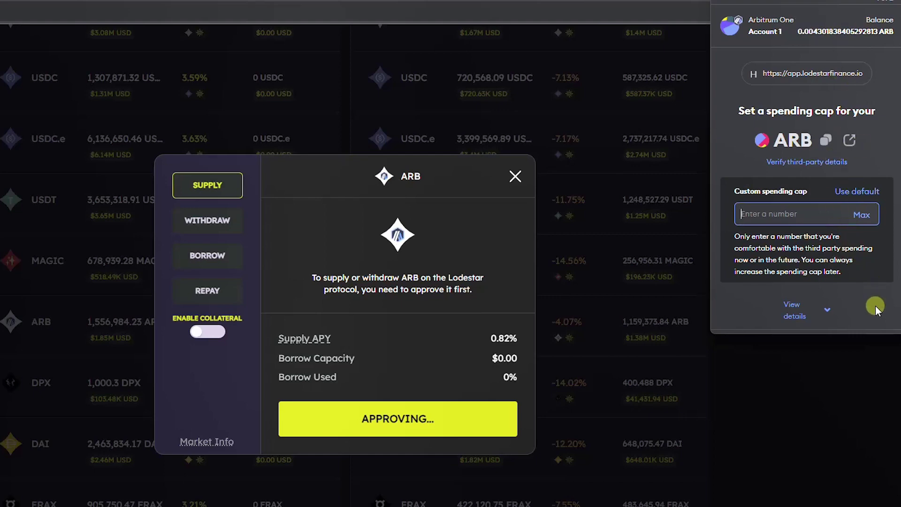
type("0.004")
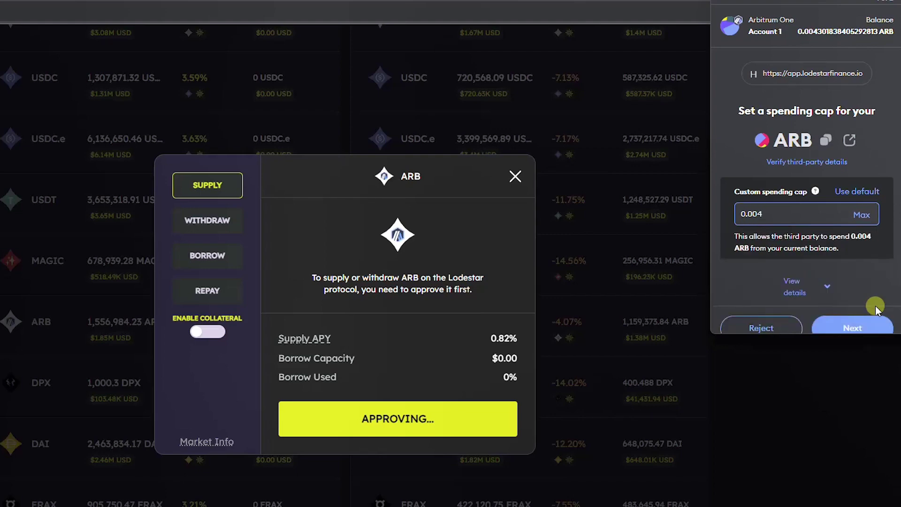
scroll(875, 306, "down", 1)
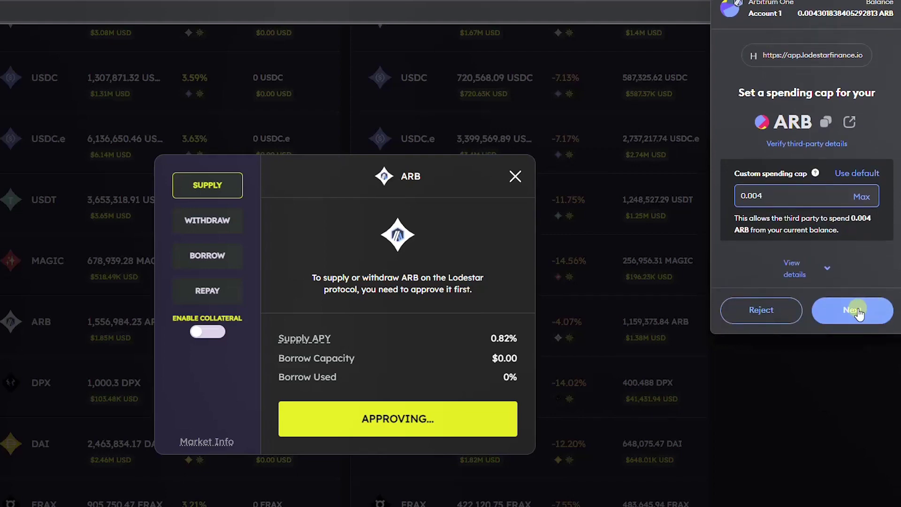
Approve a custom 0.004 ARB spending cap in MetaMask.
left_click(849, 314)
left_click(855, 308)
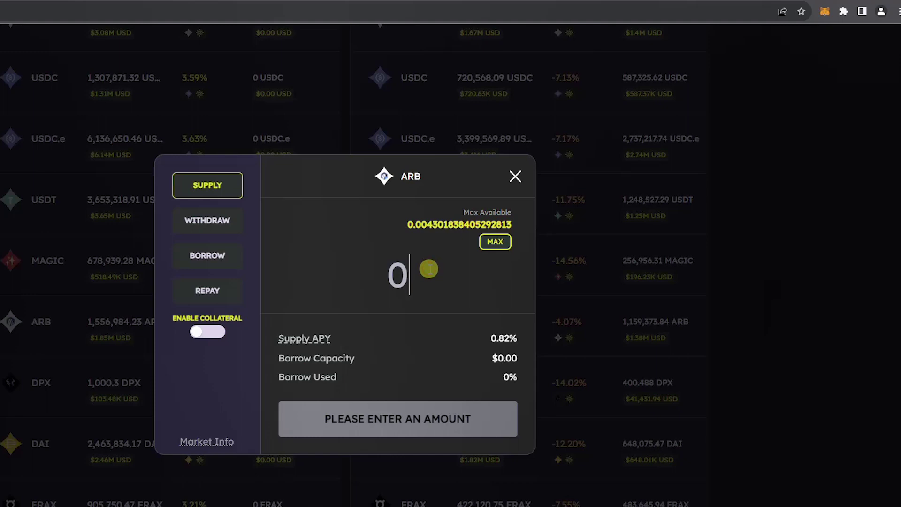
type("0.0001")
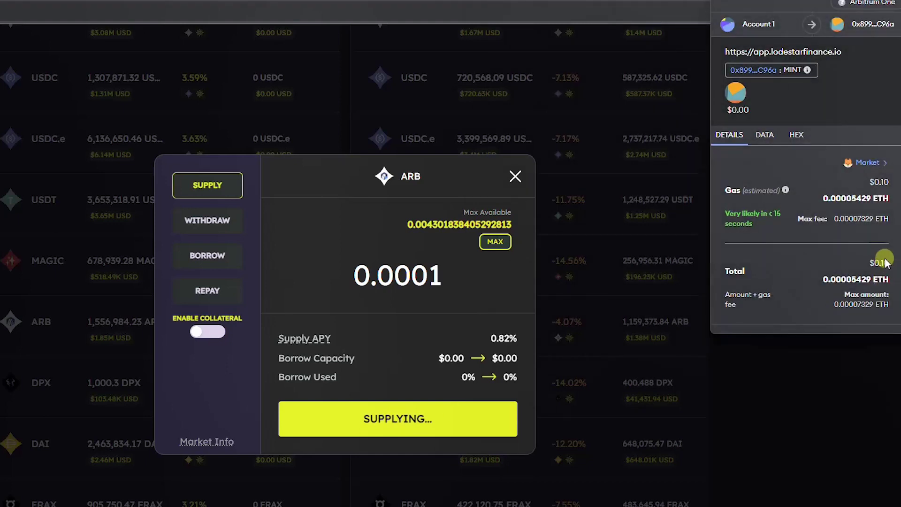
scroll(884, 260, "down", 1)
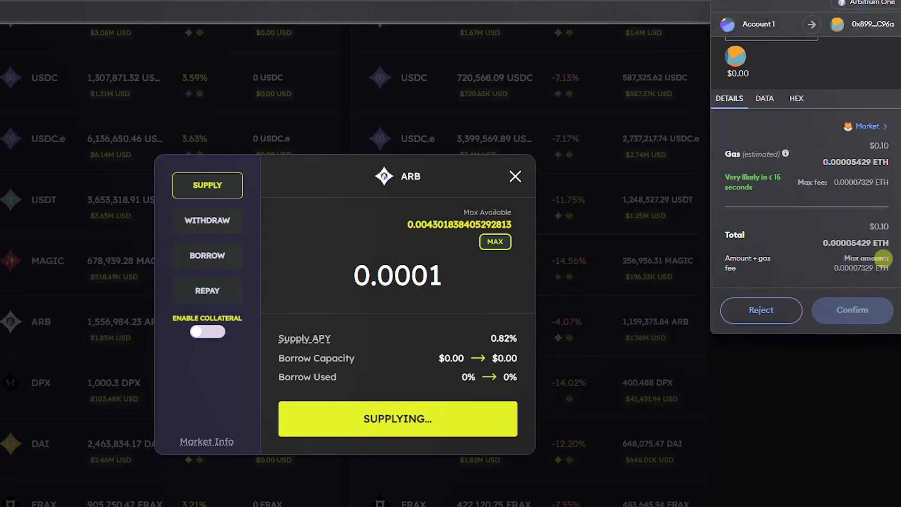
Confirm the 0.0001 ARB supply transaction in MetaMask.
left_click(863, 313)
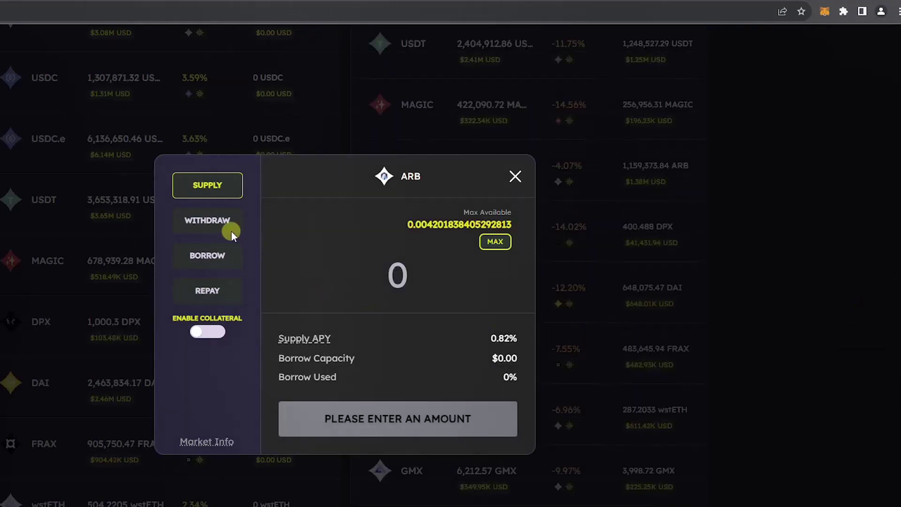
Check the ARB withdraw window and the 0.0001 ARB supply position, then go to Markets.
left_click(213, 228)
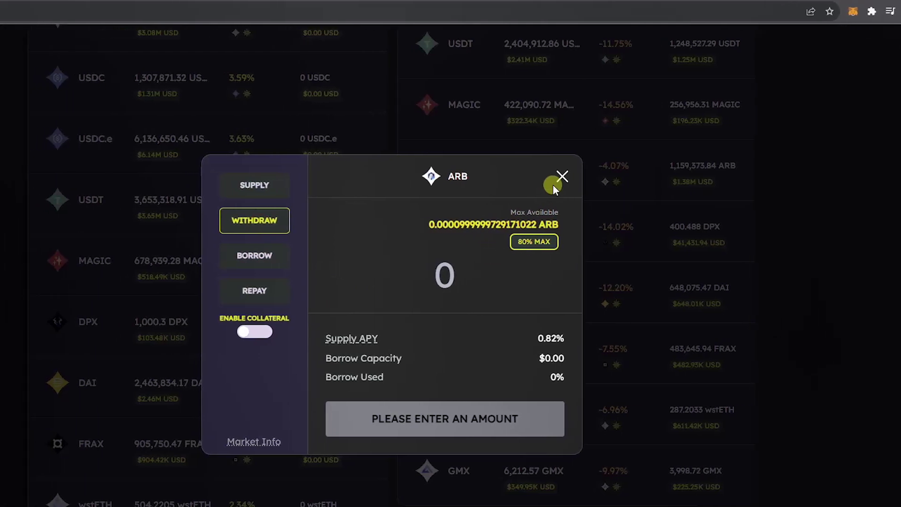
left_click(516, 176)
scroll(452, 458, "up", 5)
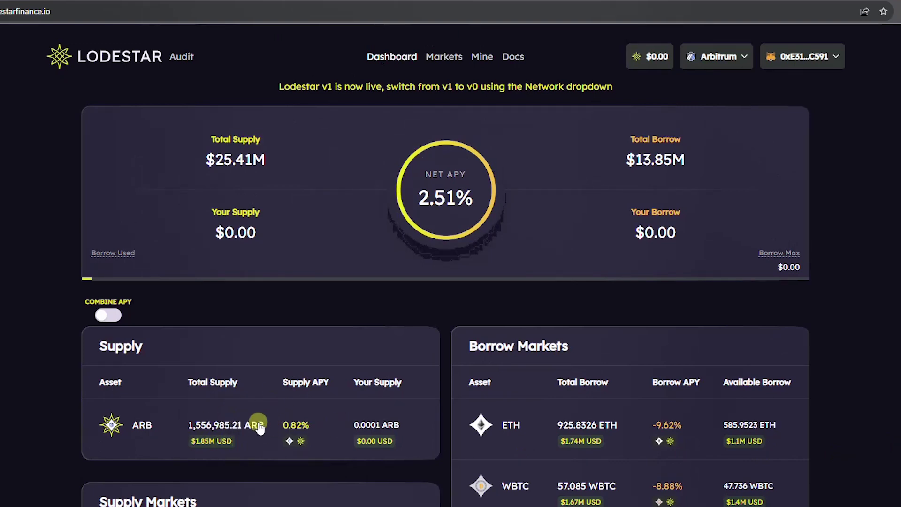
left_click(257, 427)
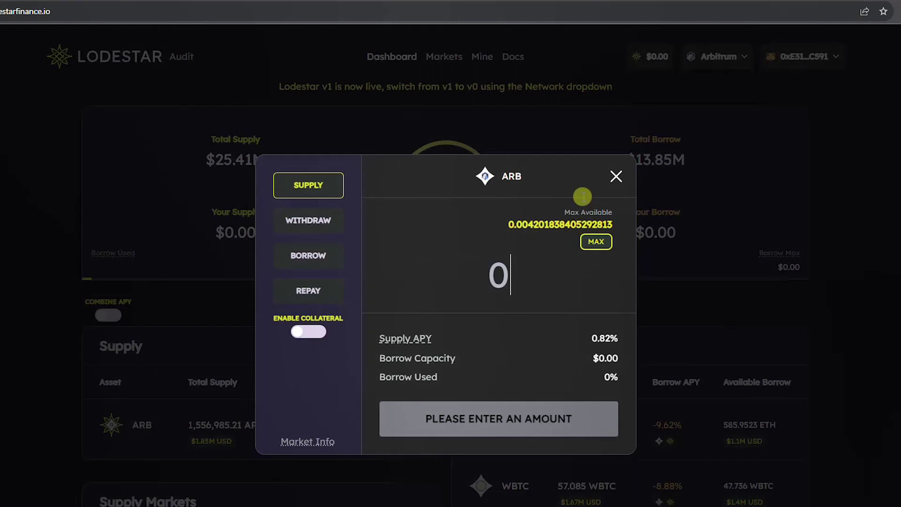
left_click(616, 176)
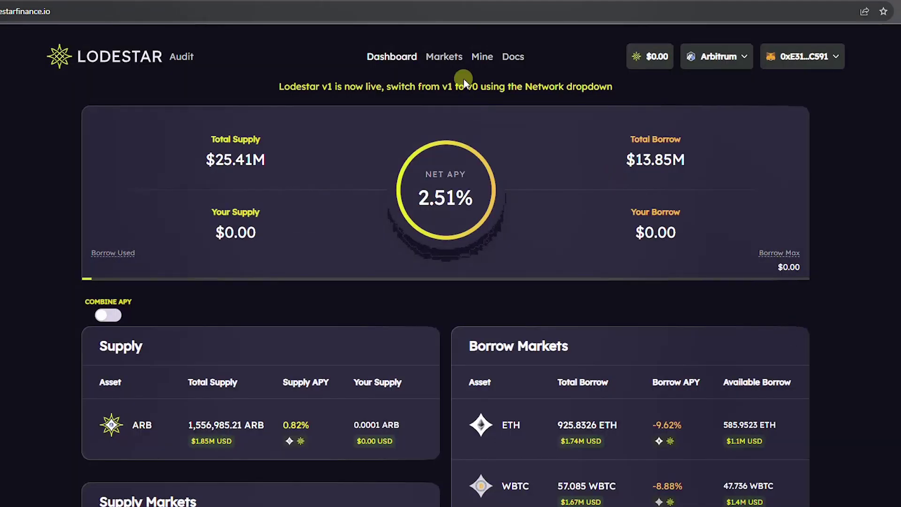
left_click(457, 63)
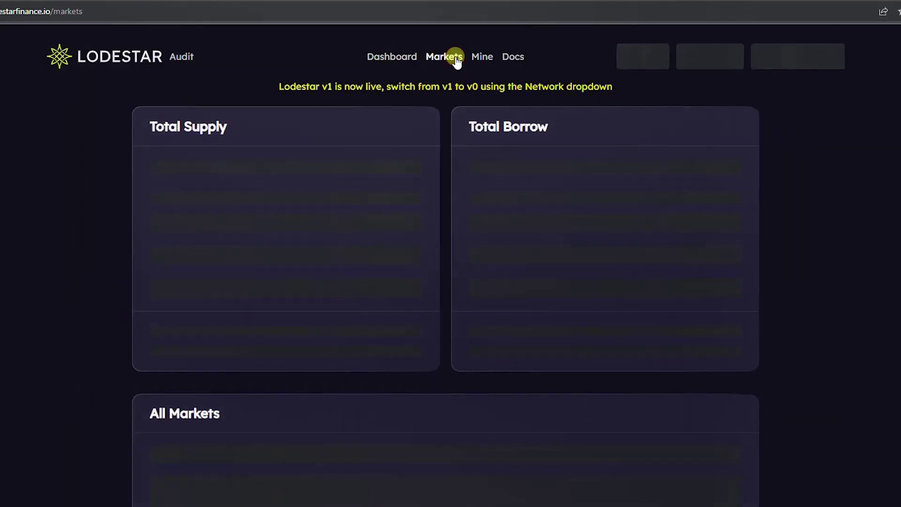